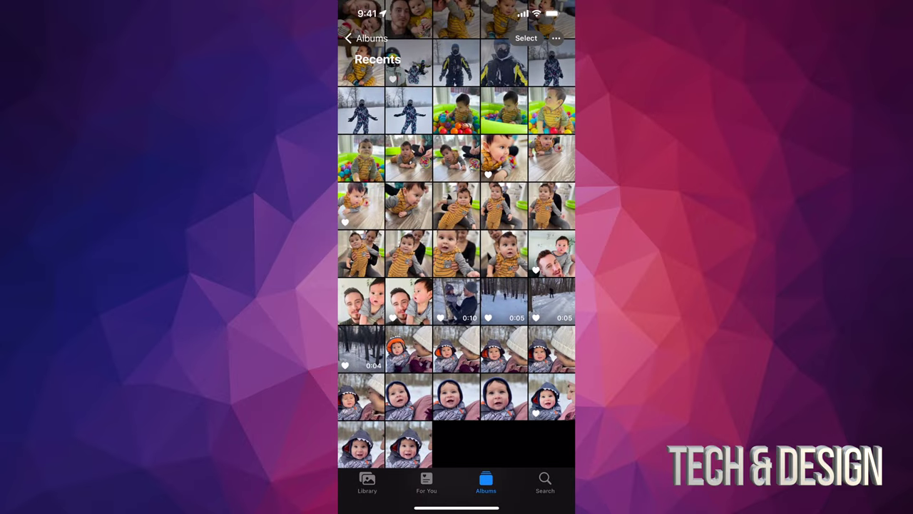
# - Select the first photo at the top of Recents and delete it
pyautogui.scroll(15, 457, 257)
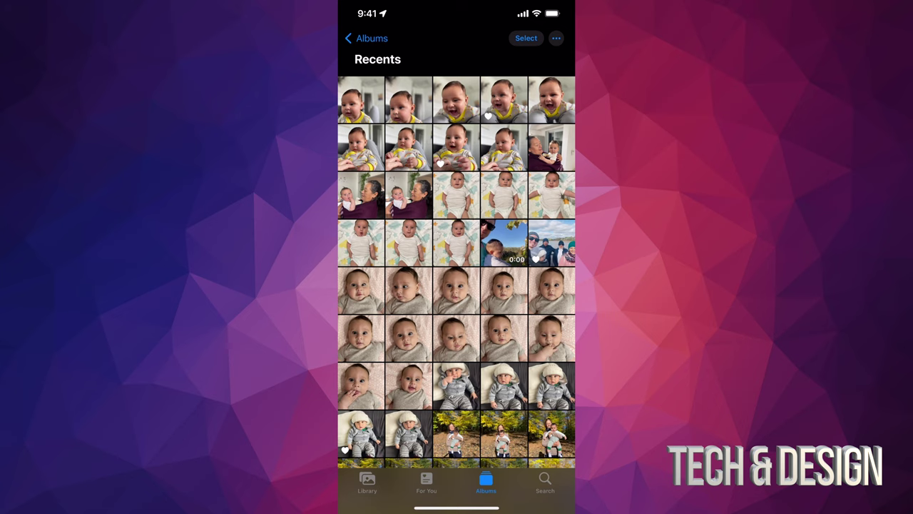
pyautogui.click(526, 38)
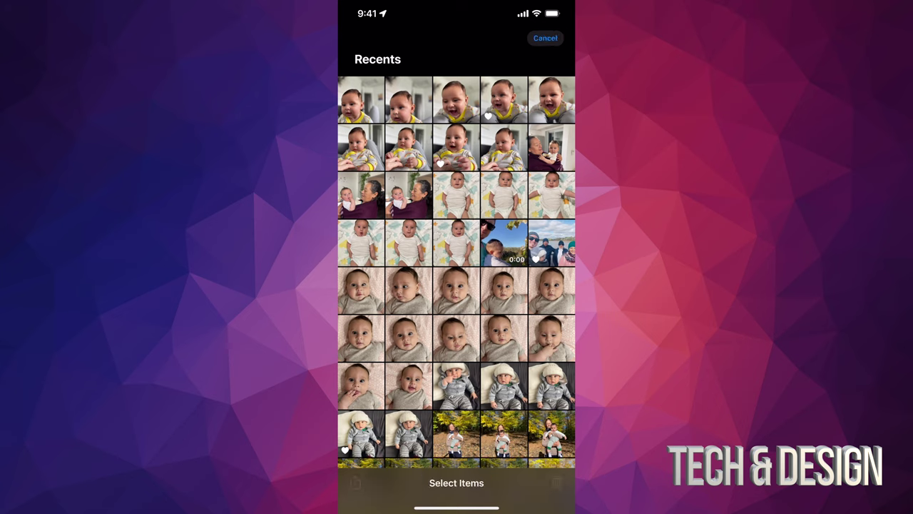
pyautogui.click(361, 99)
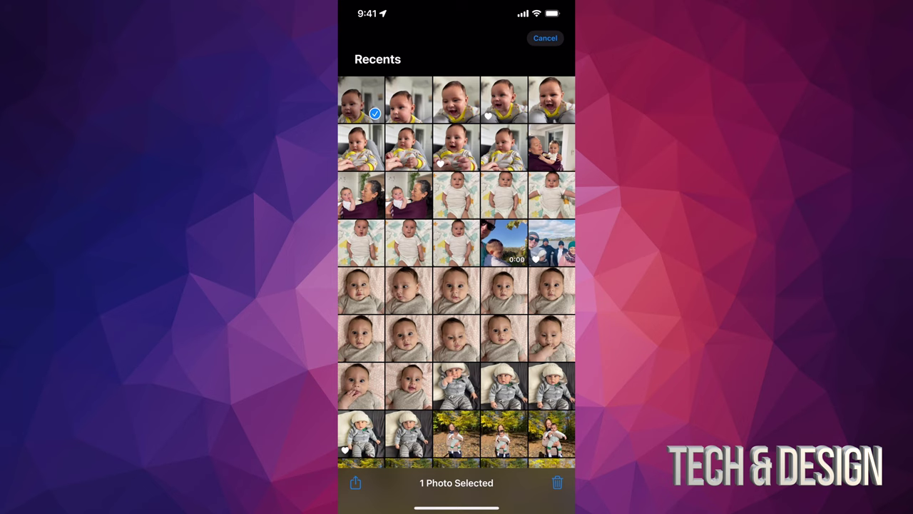
pyautogui.click(557, 483)
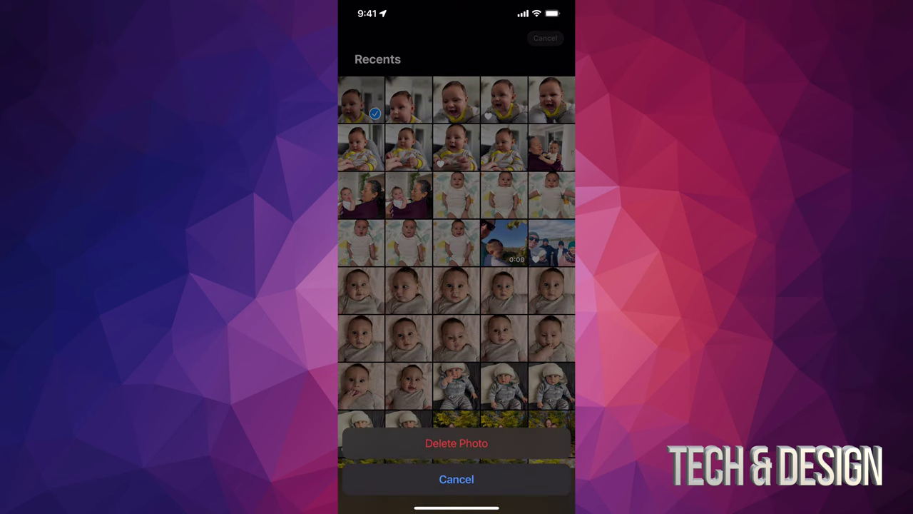
pyautogui.click(457, 443)
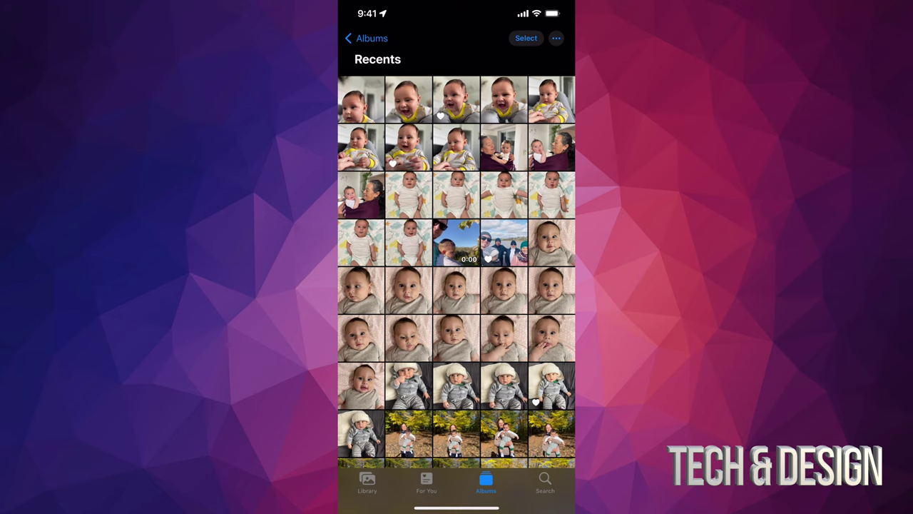
# - Delete four Recents items: the first photo, a row-two photo, the row-four video and a row-five photo
pyautogui.click(526, 38)
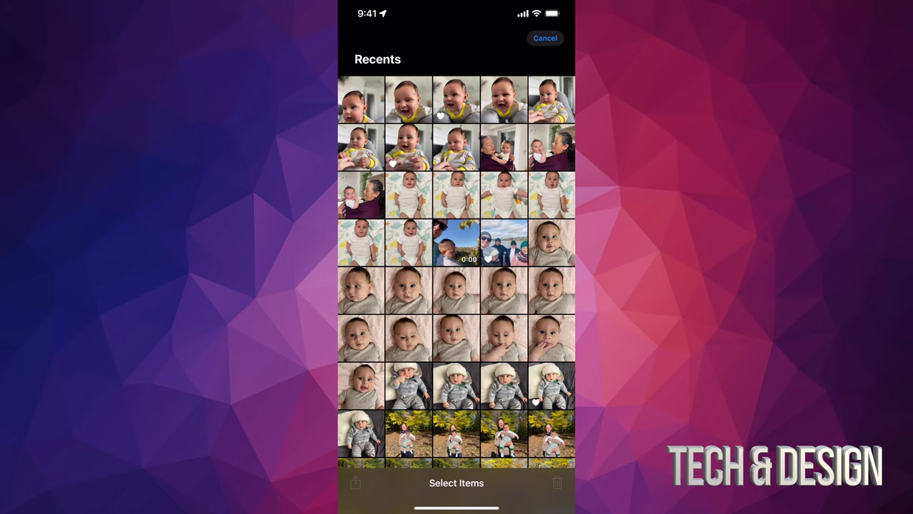
pyautogui.click(360, 100)
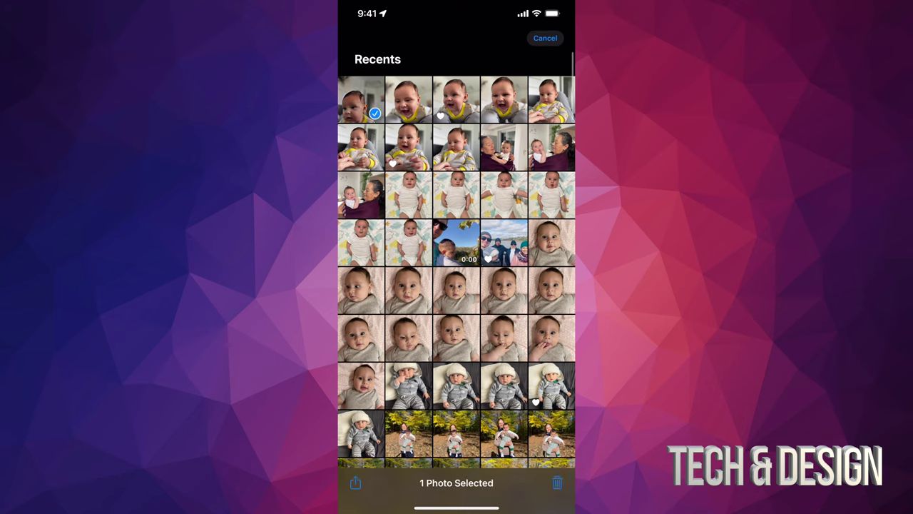
pyautogui.click(504, 147)
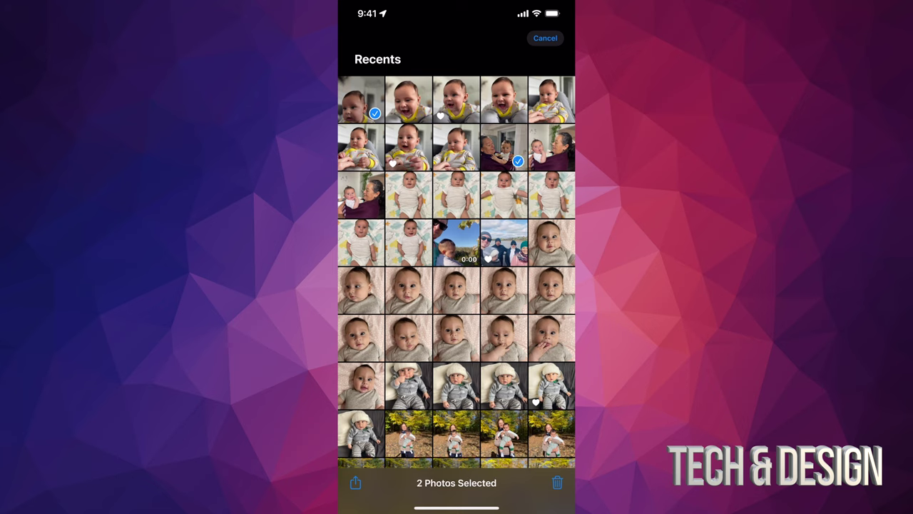
pyautogui.click(457, 242)
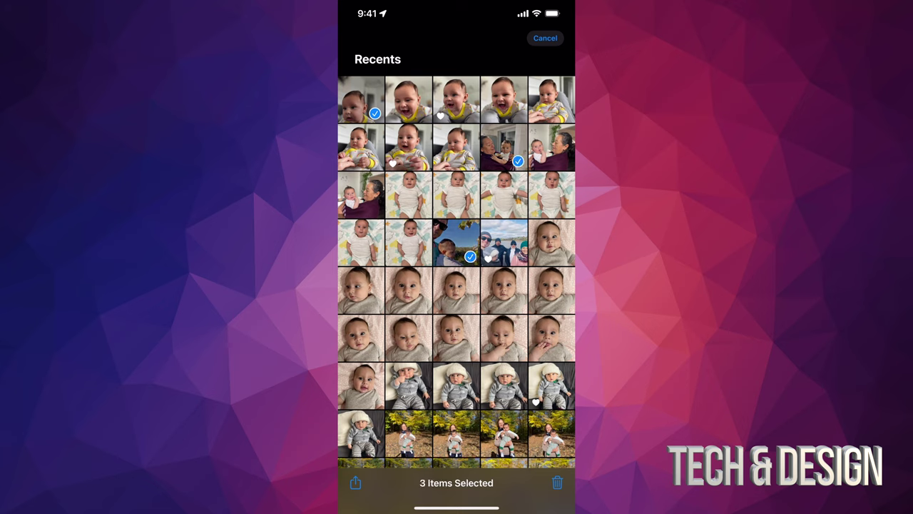
pyautogui.click(456, 243)
pyautogui.click(551, 290)
pyautogui.click(557, 482)
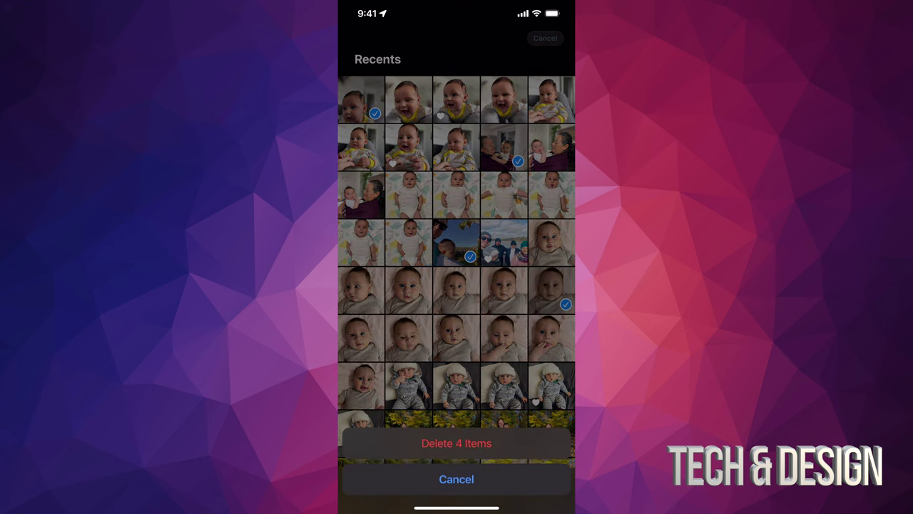
pyautogui.click(456, 448)
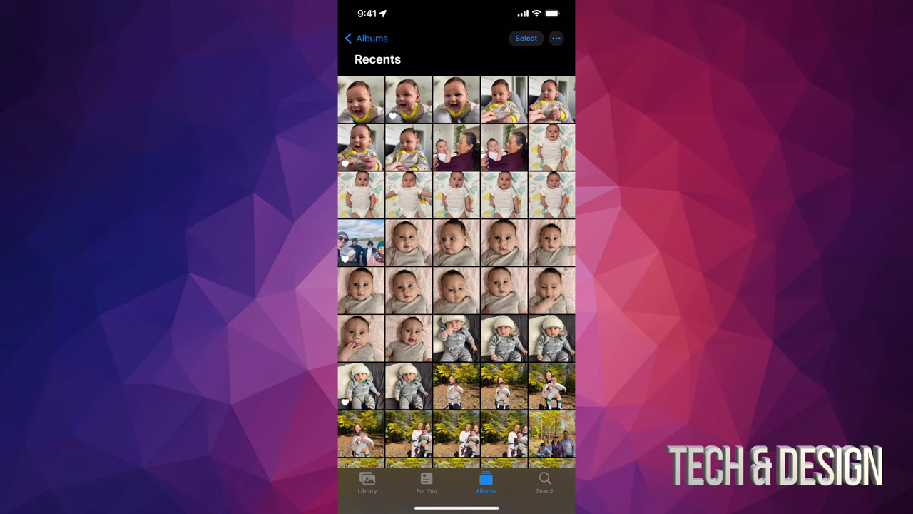
# - Select all 302 remaining Recents items by swiping down the grid and delete them
pyautogui.click(525, 38)
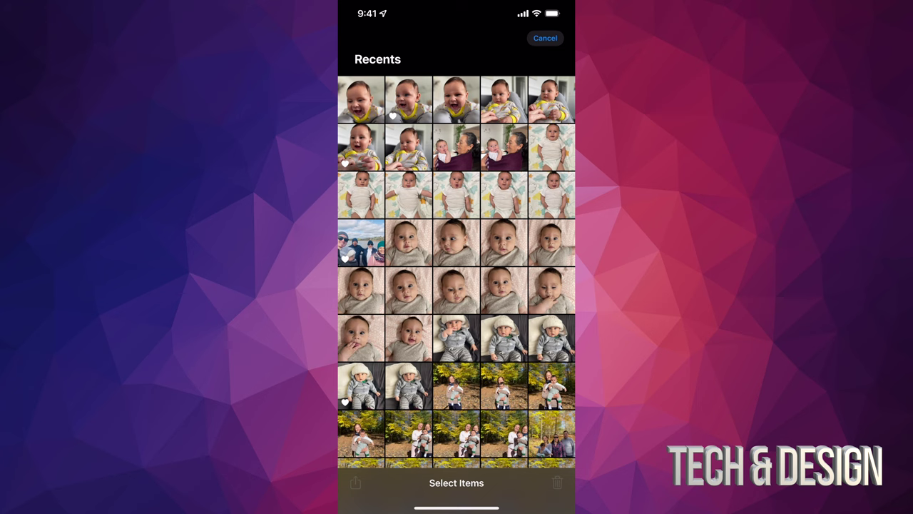
pyautogui.click(361, 100)
pyautogui.click(409, 100)
pyautogui.click(456, 100)
pyautogui.click(504, 100)
pyautogui.click(551, 100)
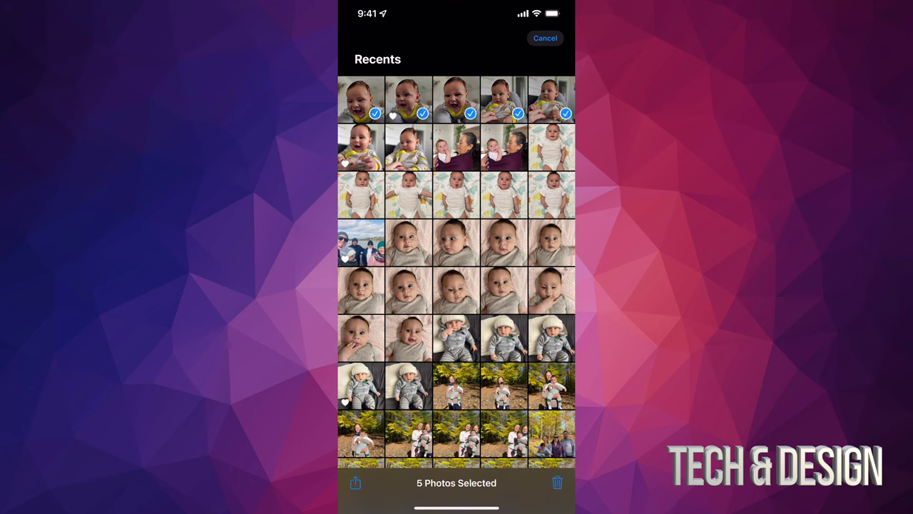
pyautogui.moveTo(552, 100); pyautogui.dragTo(551, 453)
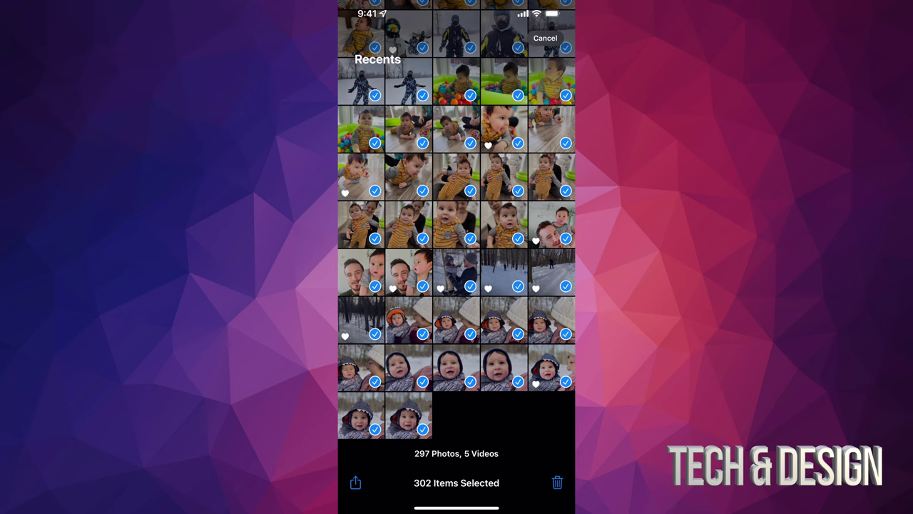
pyautogui.click(557, 483)
pyautogui.click(456, 441)
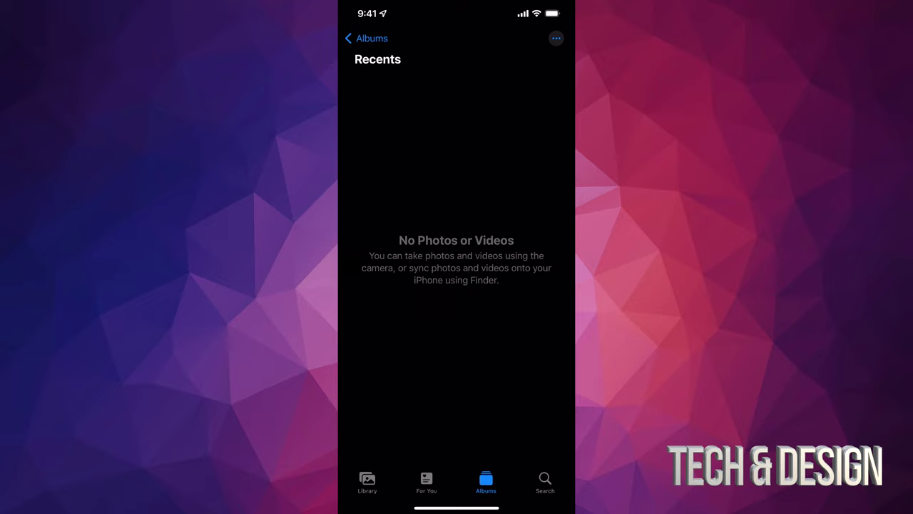
# - Return to Albums and open Recently Deleted under Utilities, showing the 306 removed items
pyautogui.click(367, 38)
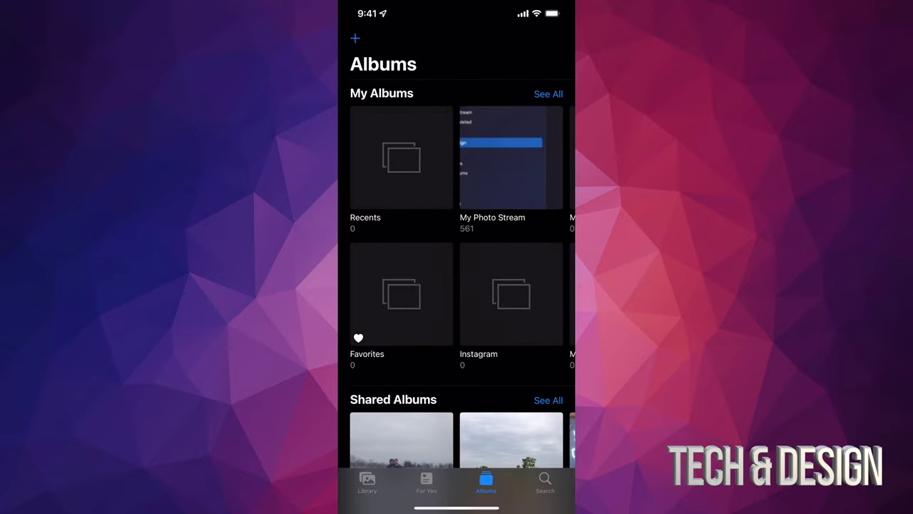
pyautogui.scroll(-10, 456, 285)
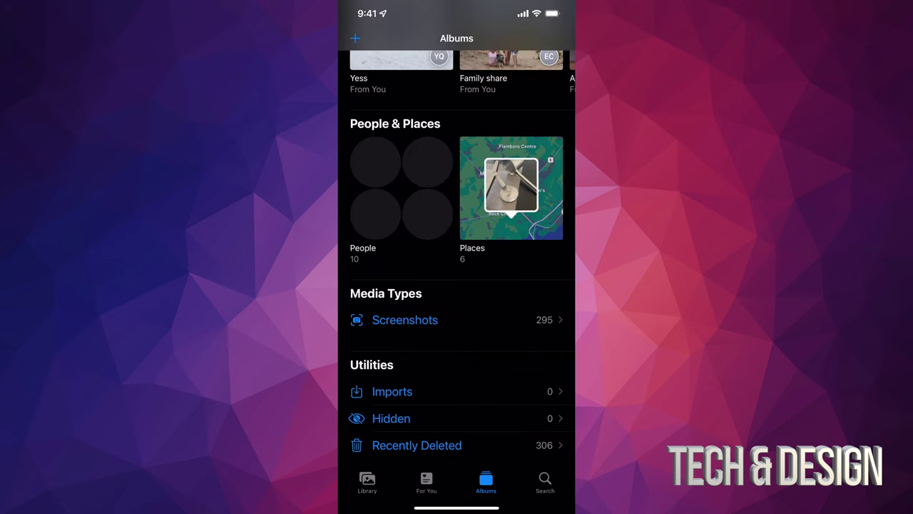
pyautogui.click(417, 444)
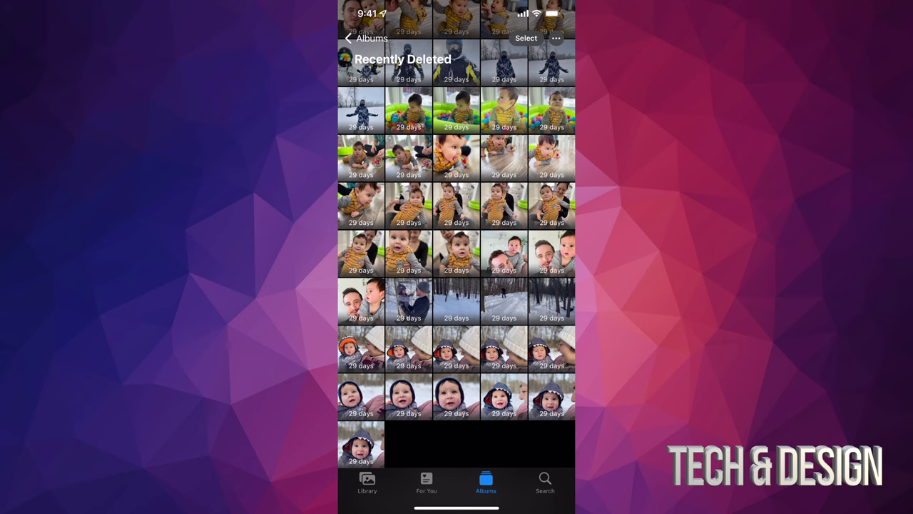
# - Permanently delete all 306 items in Recently Deleted so it shows No Photos or Videos
pyautogui.click(526, 38)
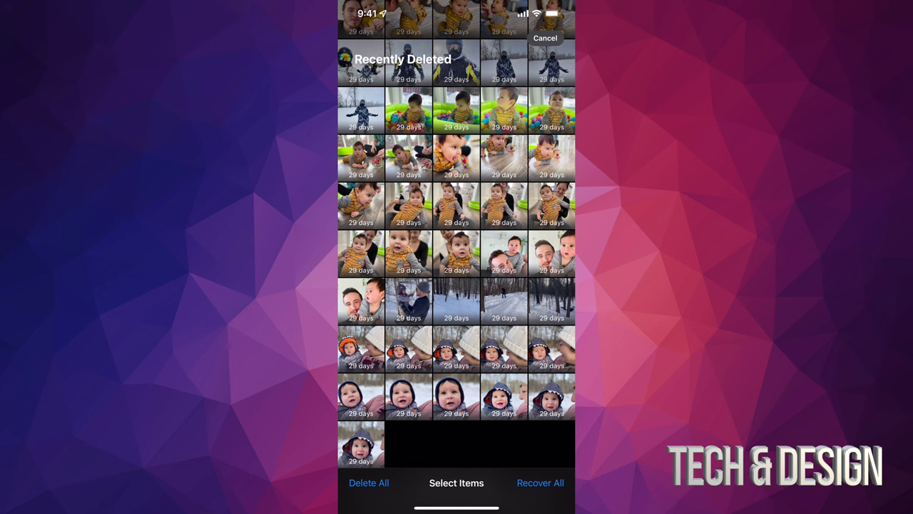
pyautogui.click(369, 482)
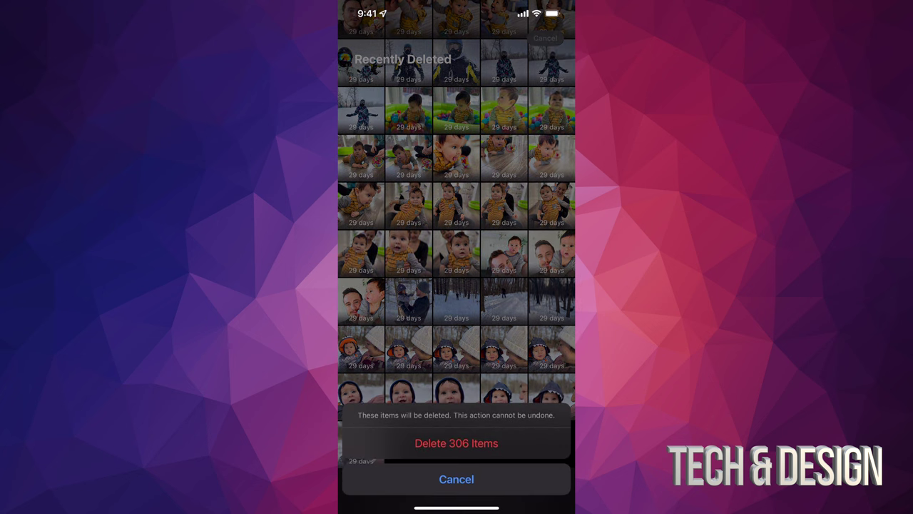
pyautogui.click(456, 479)
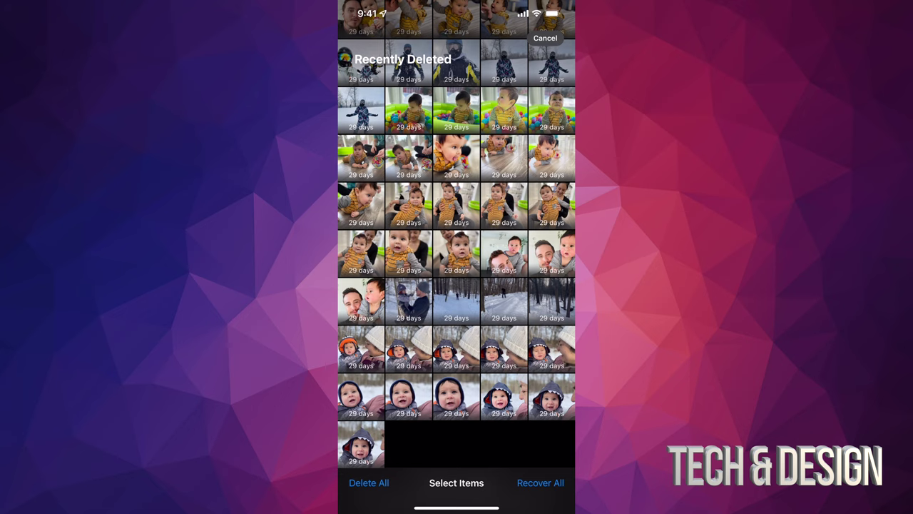
pyautogui.click(369, 482)
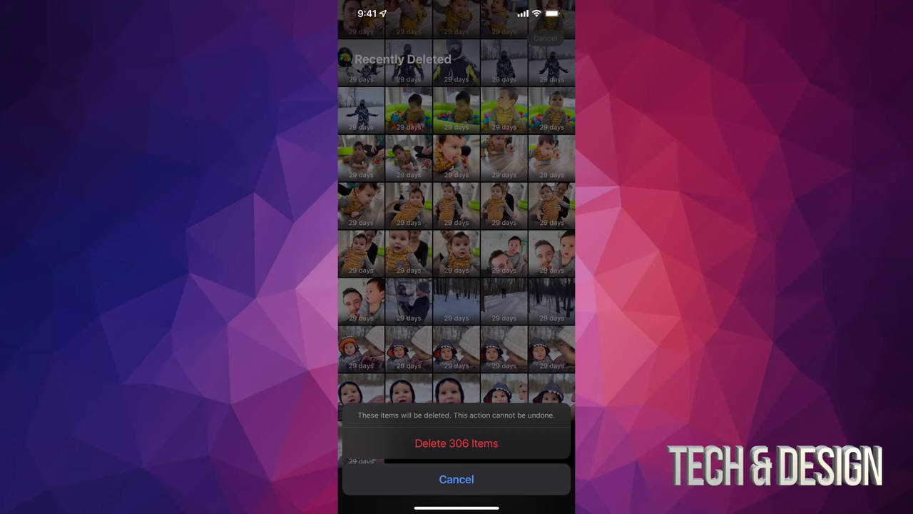
pyautogui.click(456, 443)
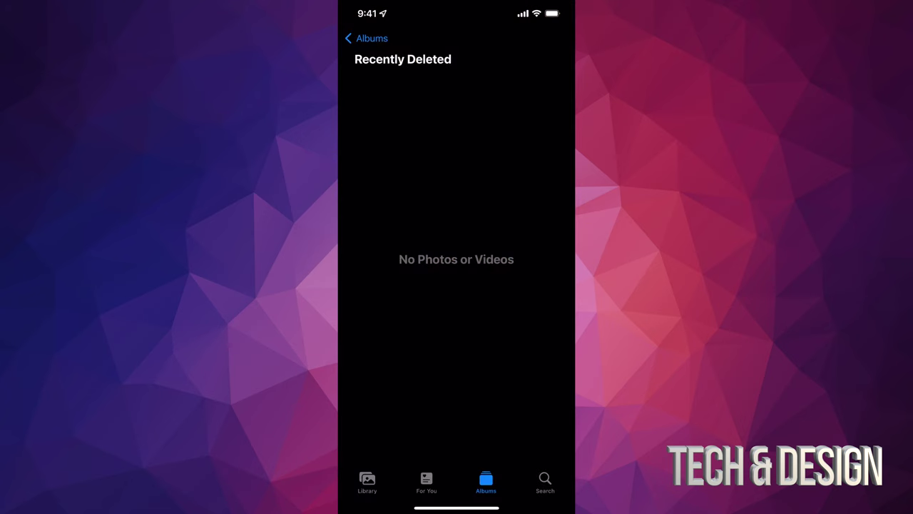